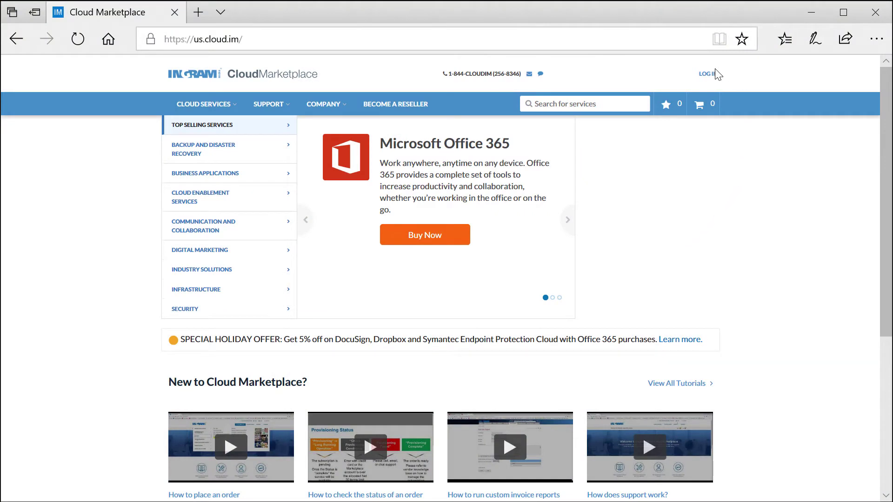
Log in to Cloud Marketplace using the saved reseller credentials.
left_click(714, 74)
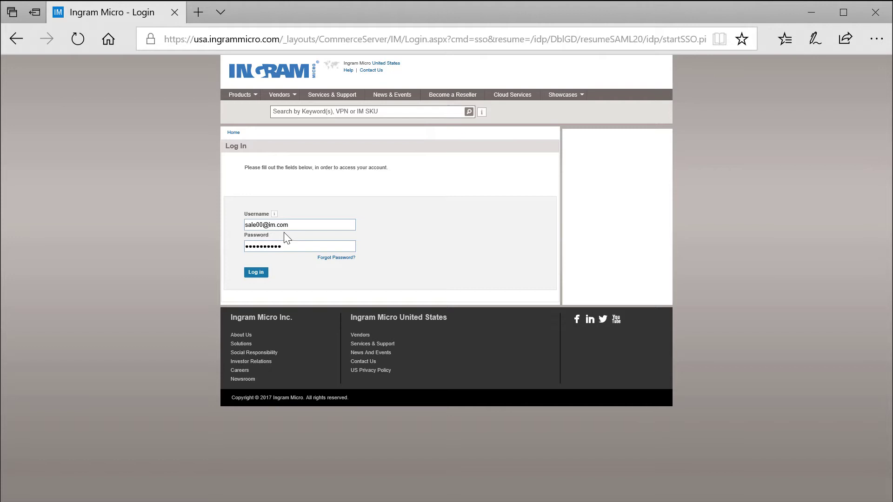
left_click(258, 276)
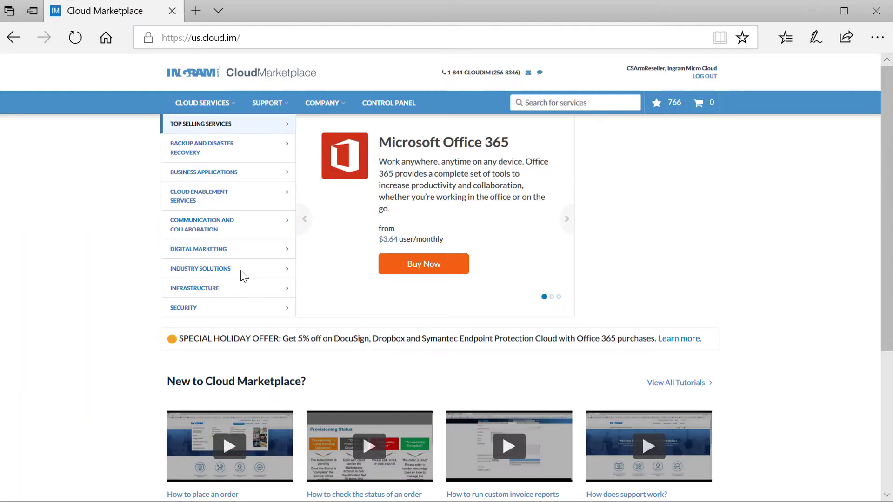
Browse the service categories down to Security and open Trend Micro - Cloud-Based Security.
left_click(216, 158)
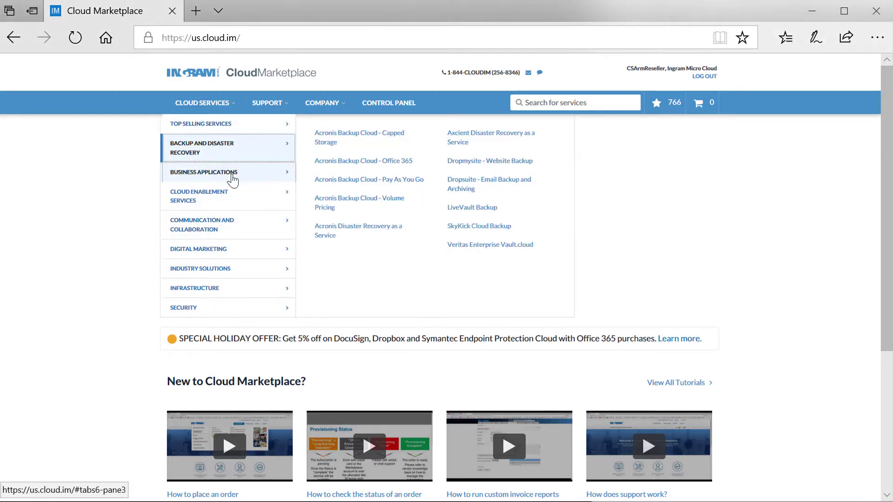
left_click(230, 176)
left_click(248, 200)
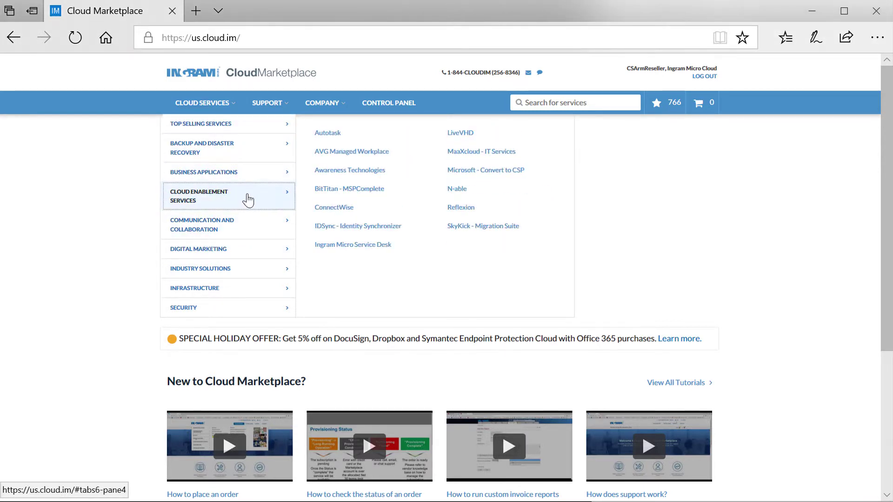
left_click(249, 227)
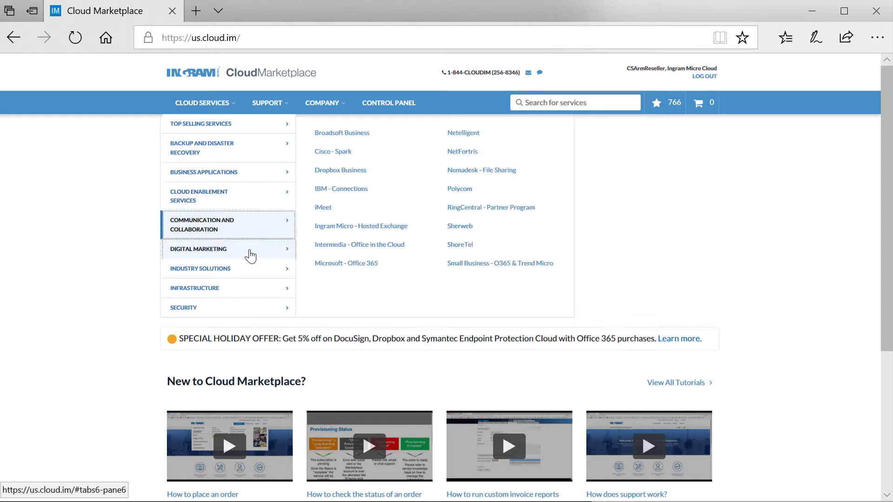
left_click(250, 255)
left_click(241, 274)
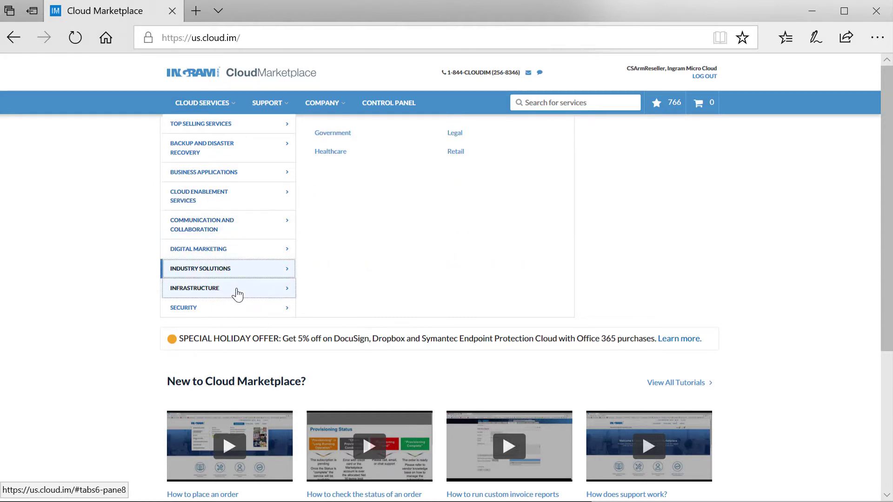
left_click(236, 294)
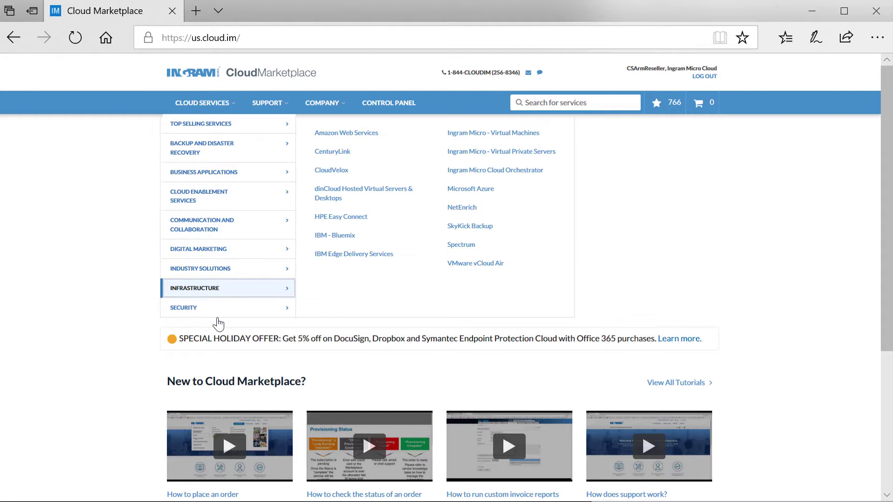
left_click(220, 313)
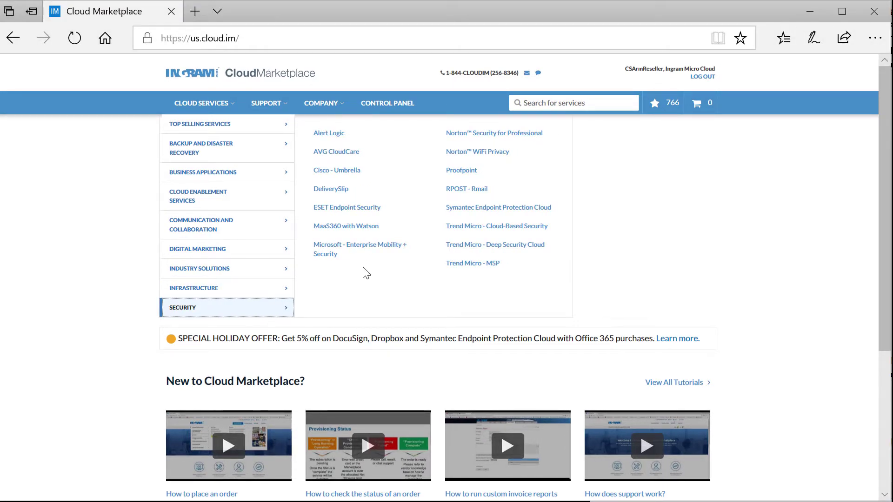
left_click(450, 228)
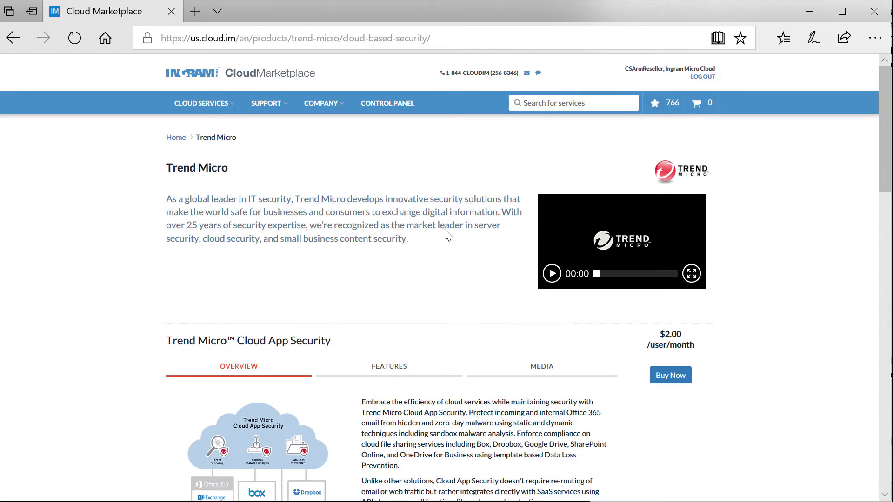
Buy Trend Micro Cloud App Security with one extra seat for a $4.00 total.
left_click(677, 380)
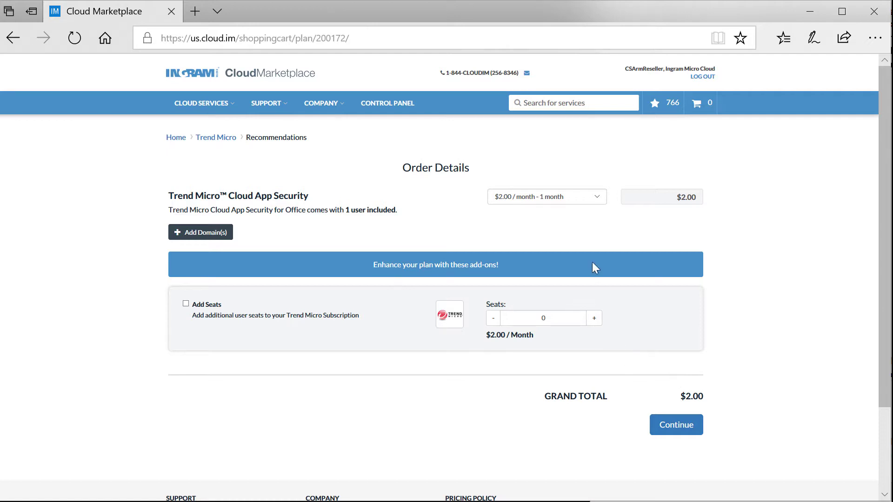
left_click(597, 197)
left_click(594, 319)
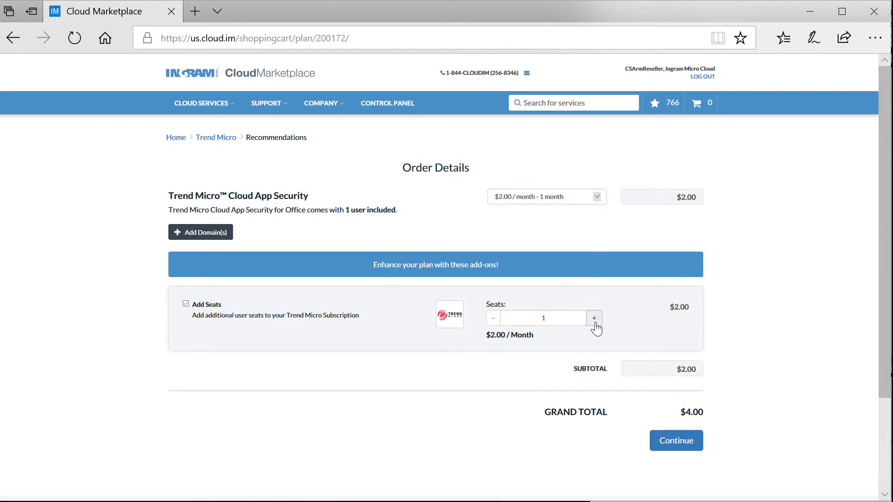
left_click(671, 453)
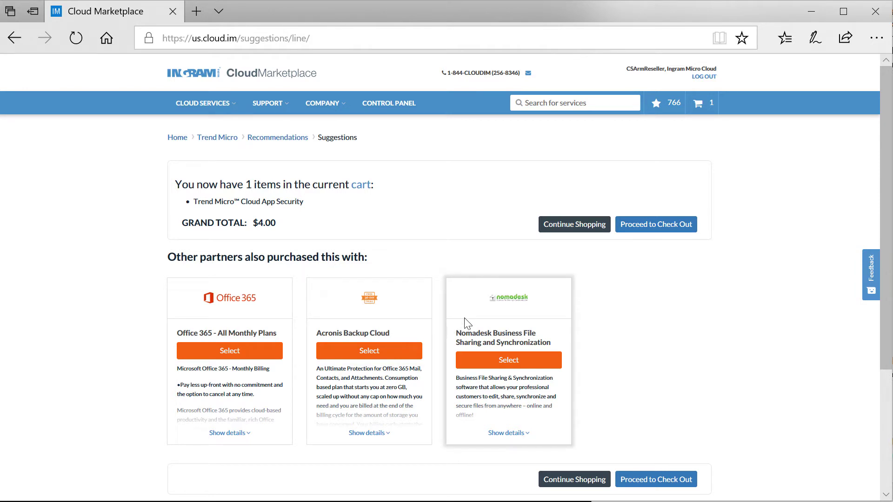
Proceed from the suggestions page to checkout.
left_click(657, 228)
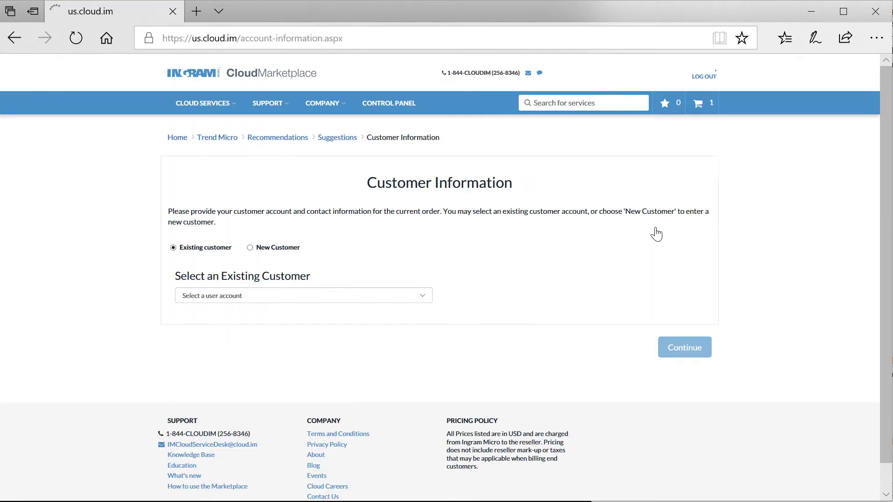
Pick existing customer Paul's Pet Shop for the order, billed to the customer externally.
left_click(250, 247)
scroll(506, 363, "down", 8)
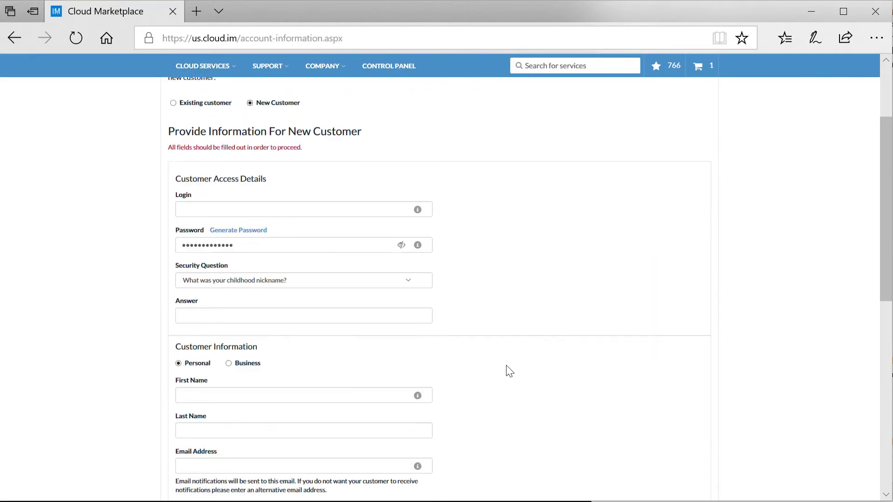
scroll(510, 370, "down", 3)
scroll(509, 369, "up", 11)
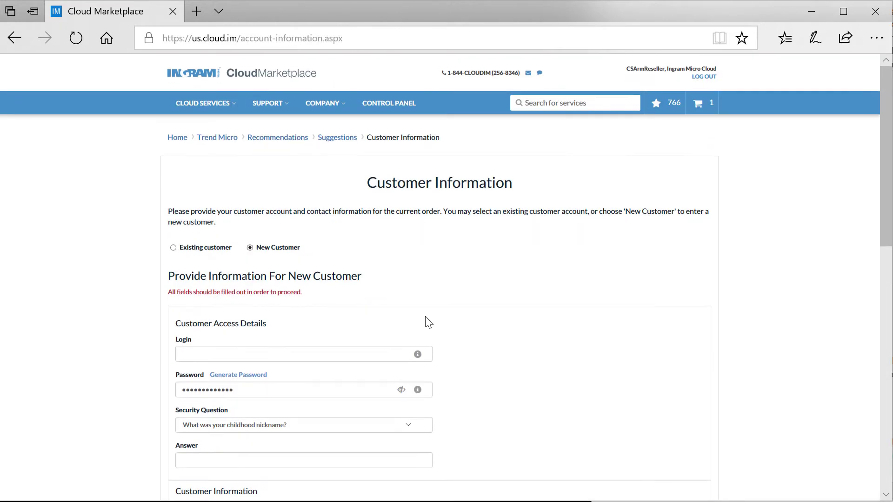
left_click(174, 249)
left_click(245, 299)
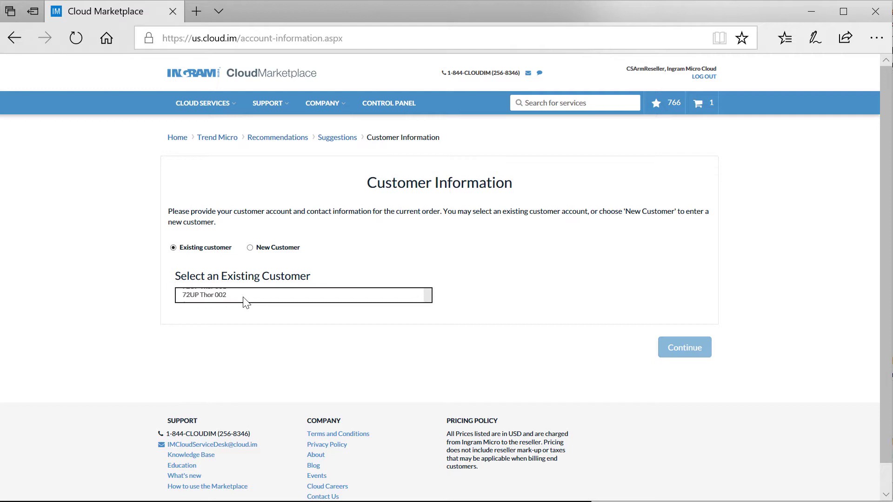
type("p")
scroll(256, 442, "down", 3)
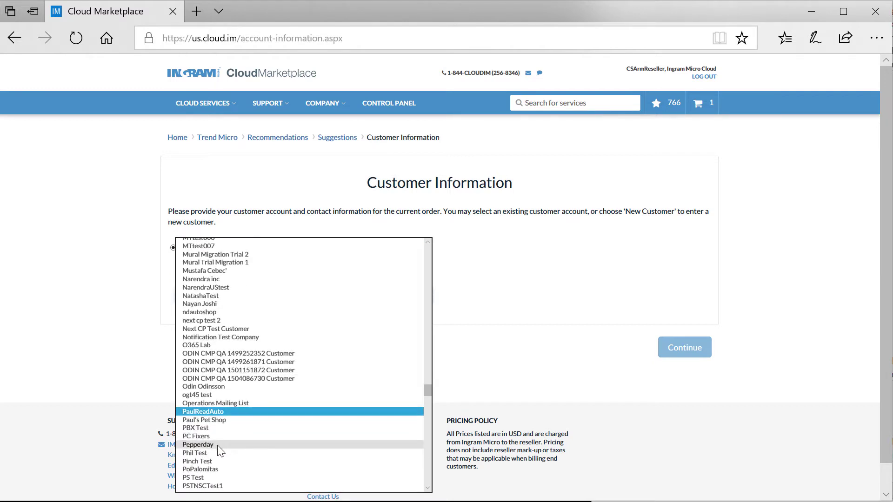
left_click(226, 420)
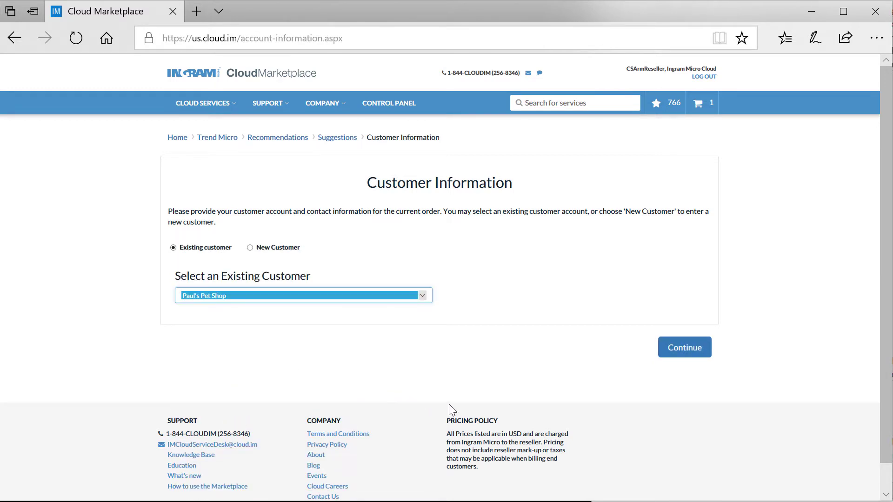
left_click(602, 377)
left_click(696, 362)
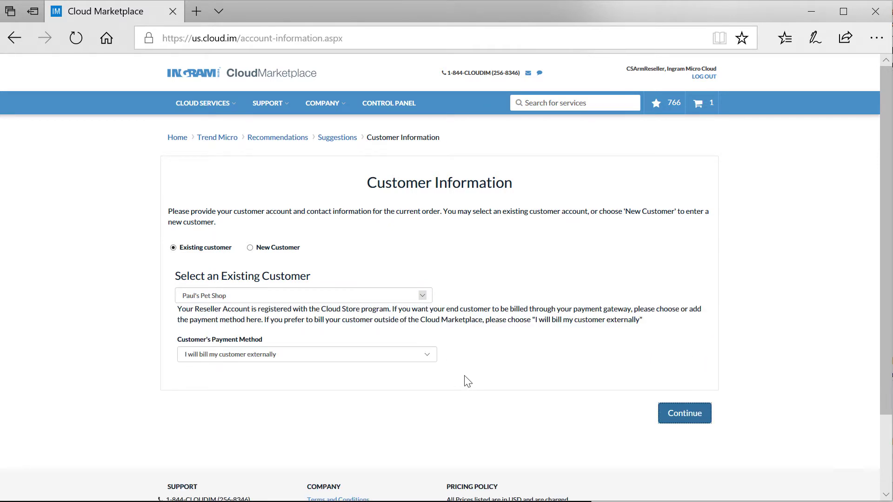
Pay by Check, accept the terms of service, and submit the order.
left_click(698, 419)
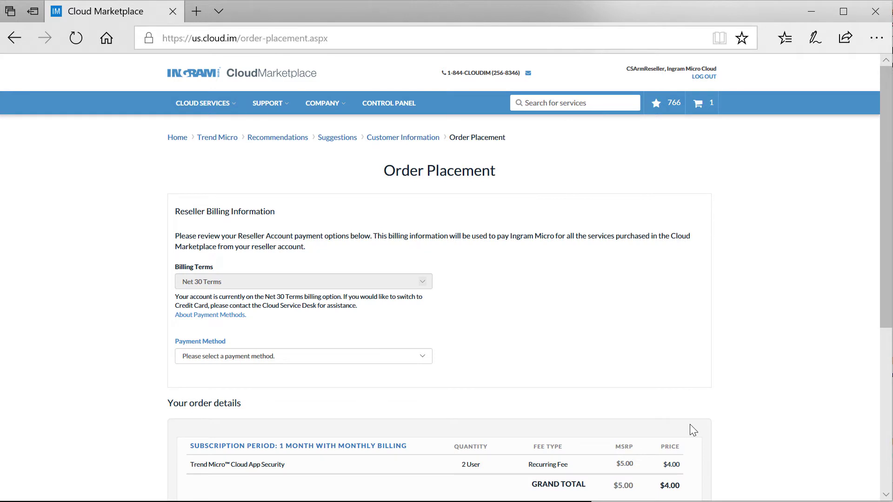
left_click(423, 356)
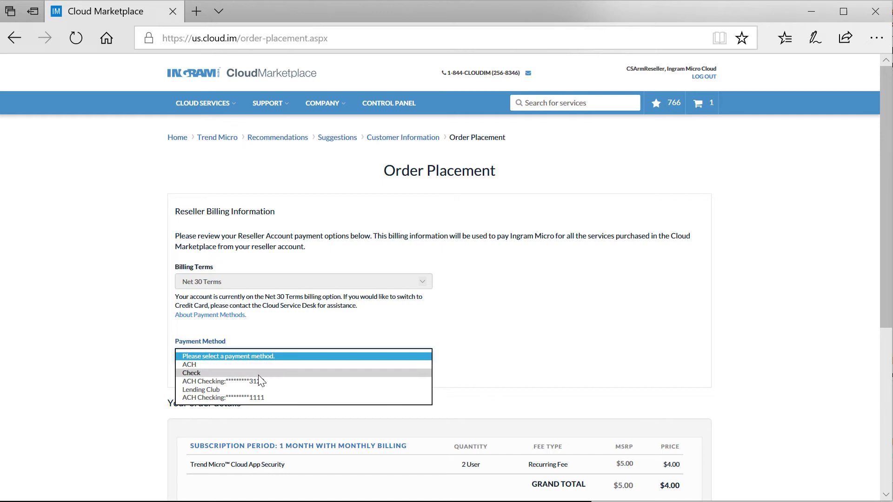
left_click(259, 373)
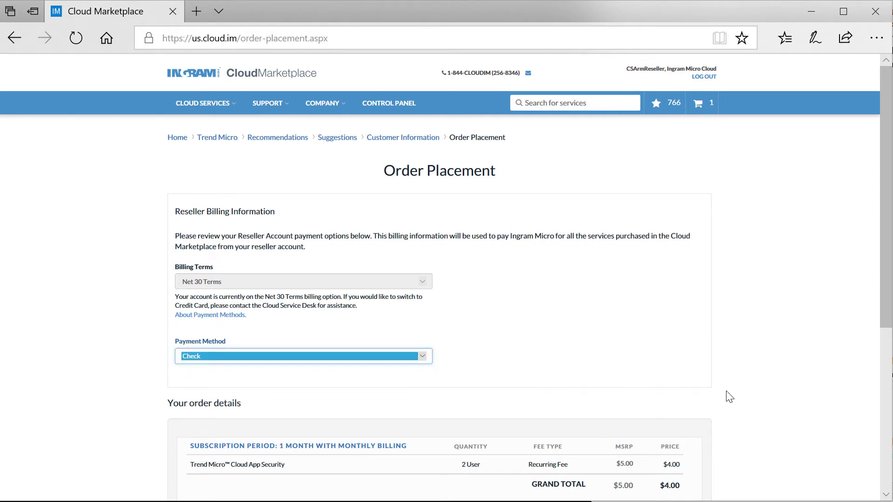
scroll(733, 403, "down", 5)
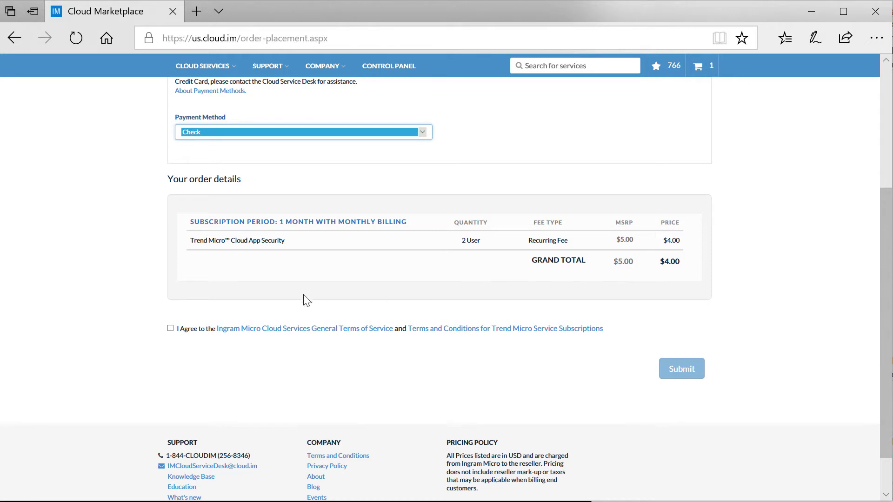
left_click(170, 329)
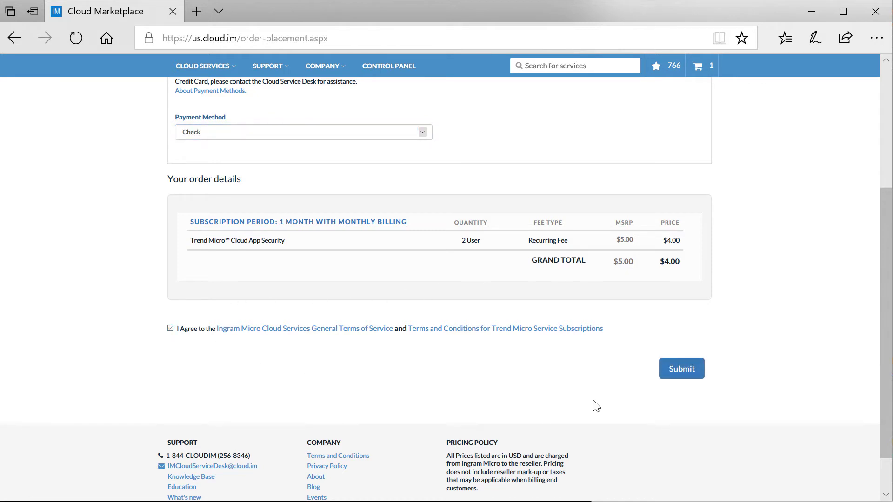
left_click(681, 372)
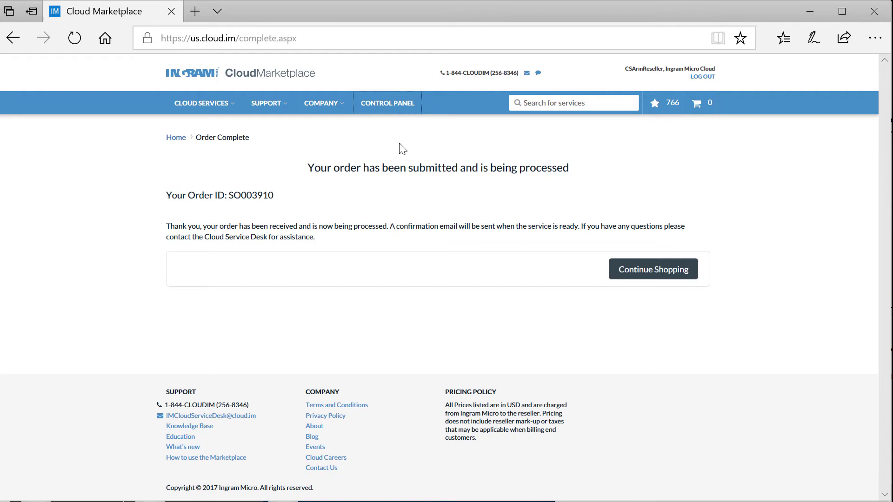
Open the reseller Control Panel from the Order Complete page.
left_click(377, 111)
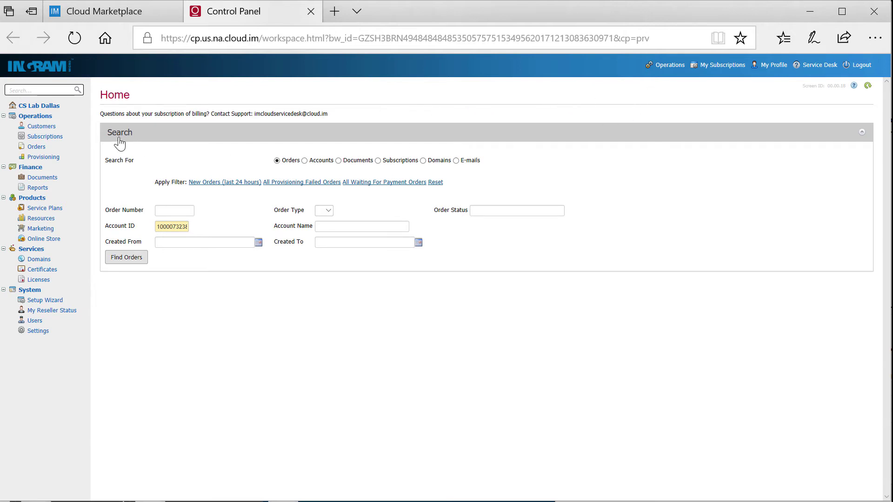
Go through Customers and Subscriptions, then open the Finance Documents invoice list.
left_click(42, 128)
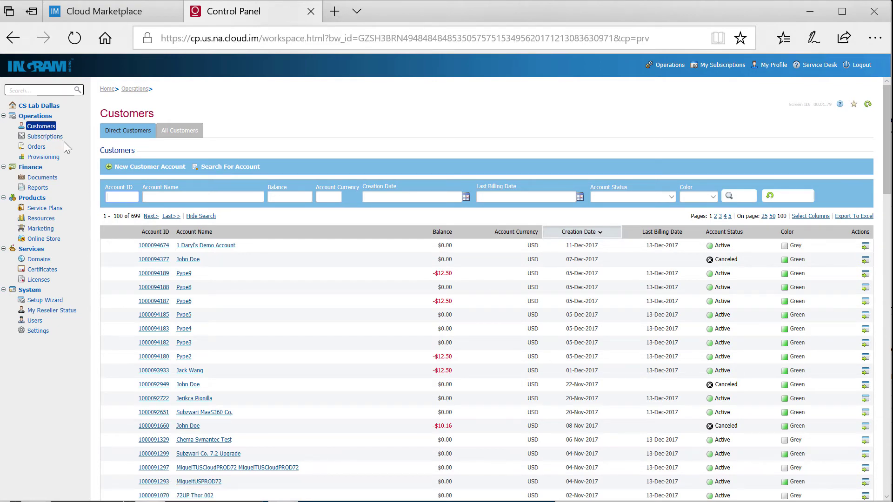
left_click(51, 140)
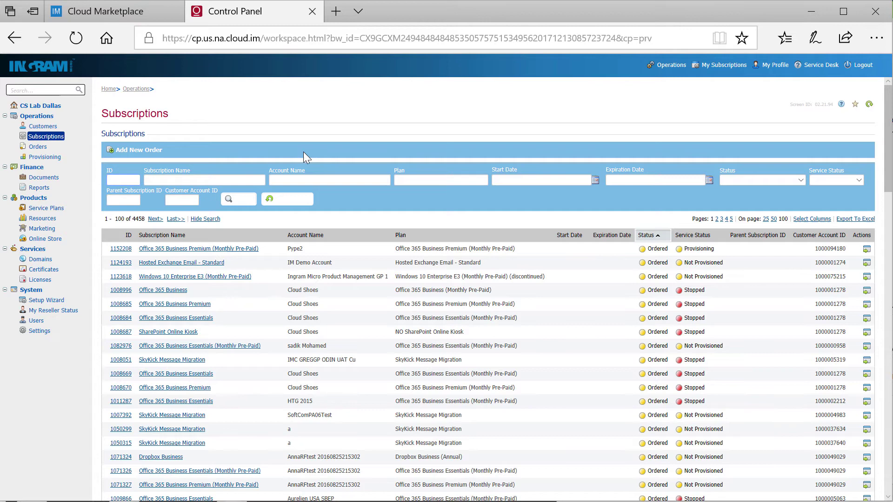
left_click(33, 179)
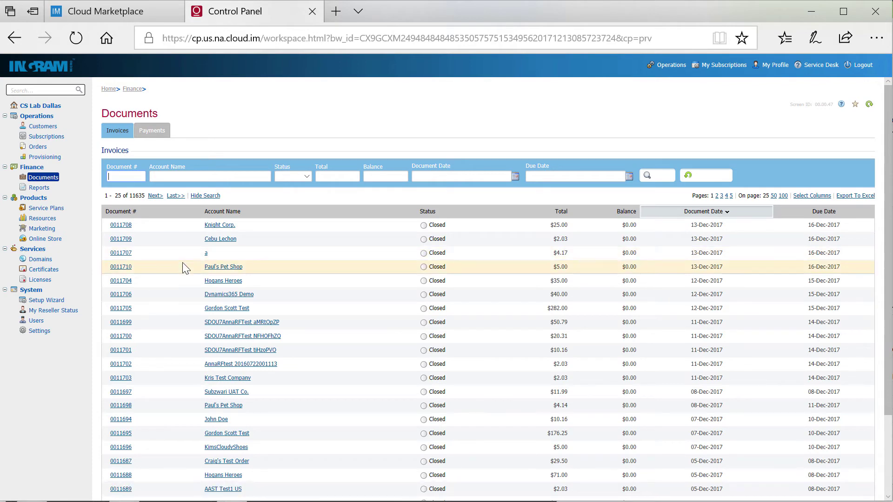
Open invoice 0011710, then run the Sales Details report for 01-12-2017 to 13-12-2017.
left_click(220, 271)
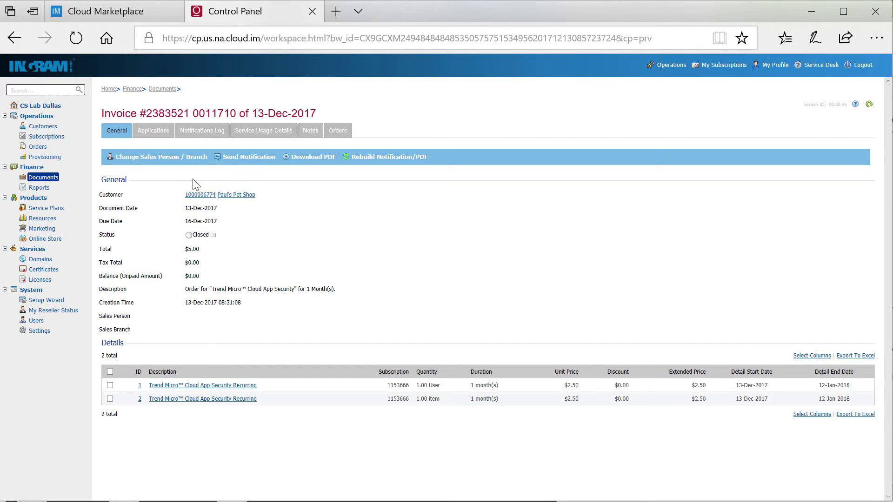
left_click(38, 189)
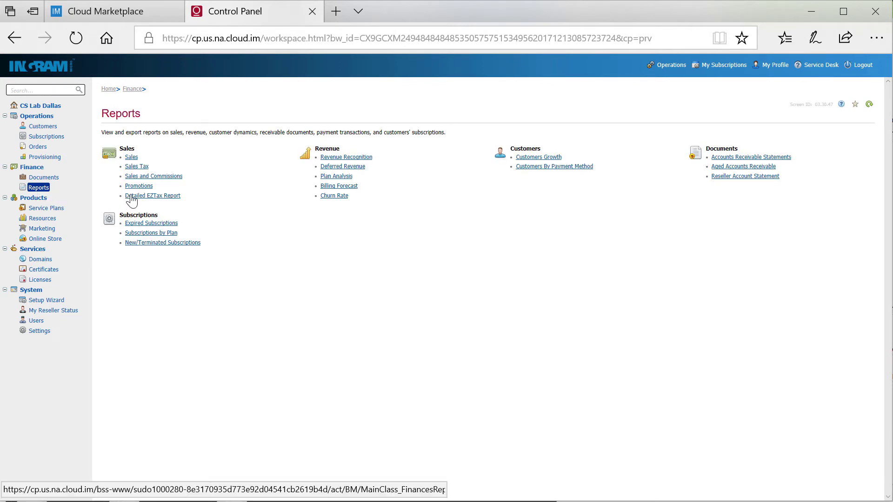
left_click(158, 176)
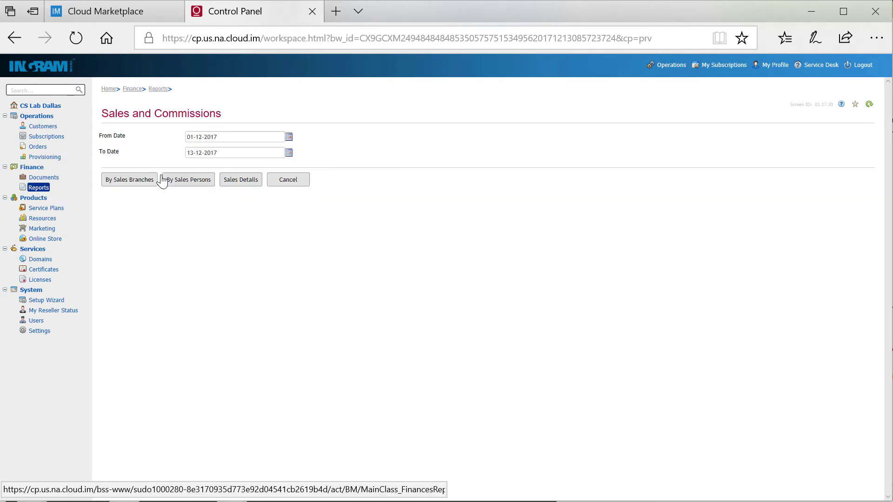
left_click(247, 186)
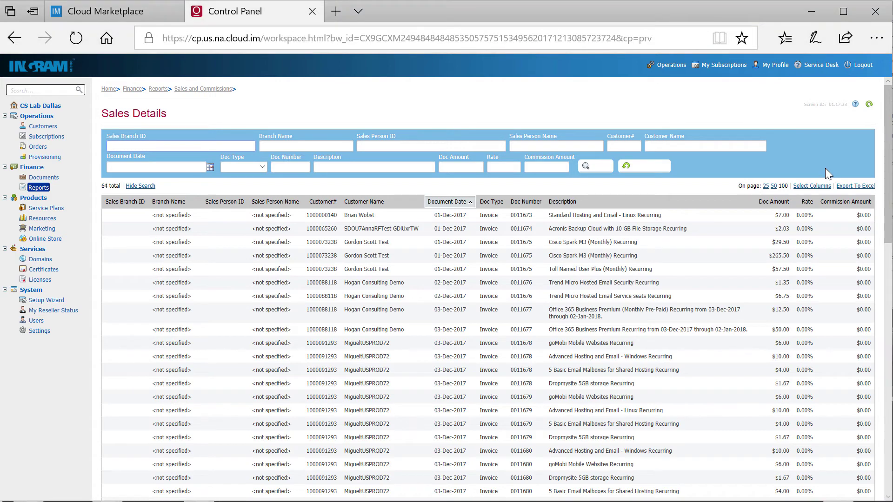
Filter customers by 'paul's', open Paul's Pet Shop's Trend Micro subscription, then System Settings.
left_click(54, 127)
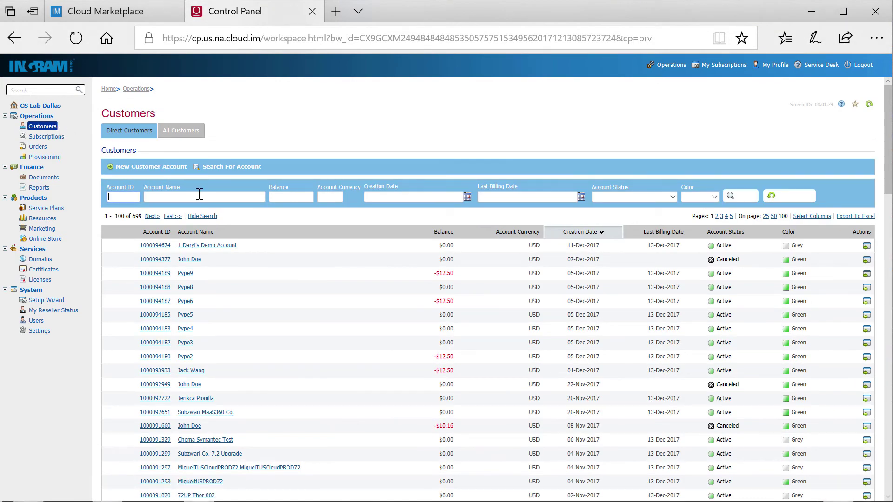
left_click(200, 194)
type("paul's")
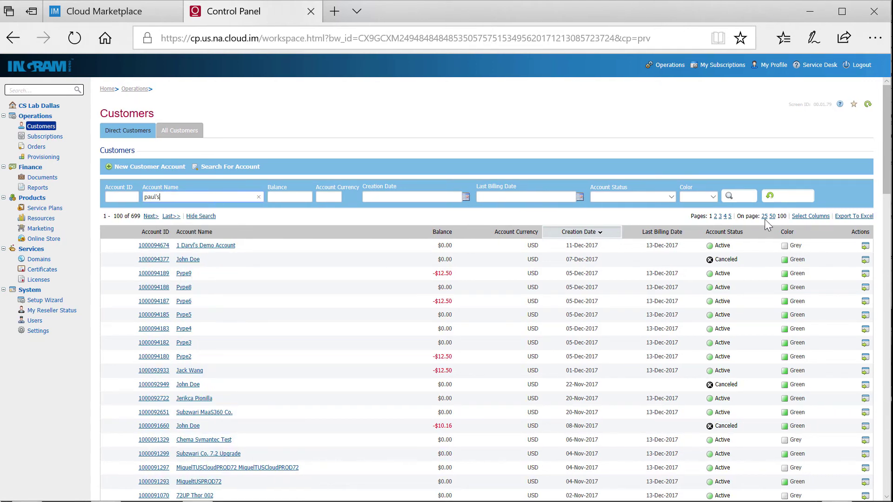
left_click(737, 196)
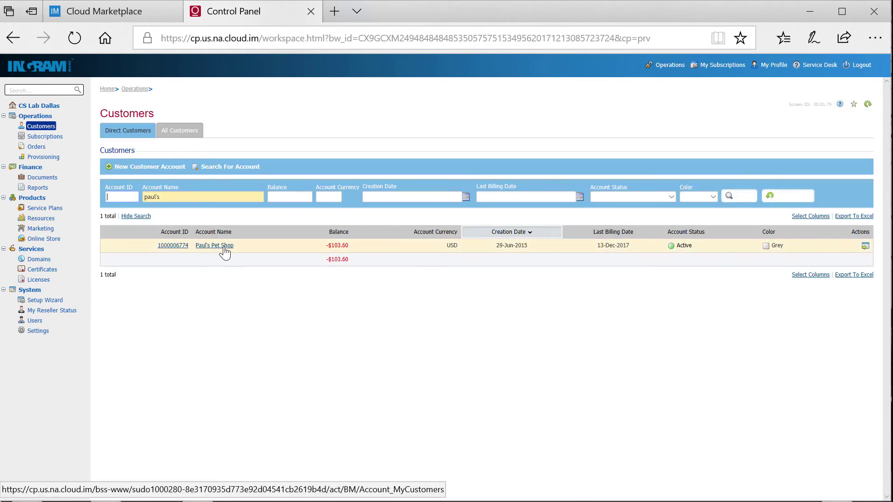
left_click(214, 246)
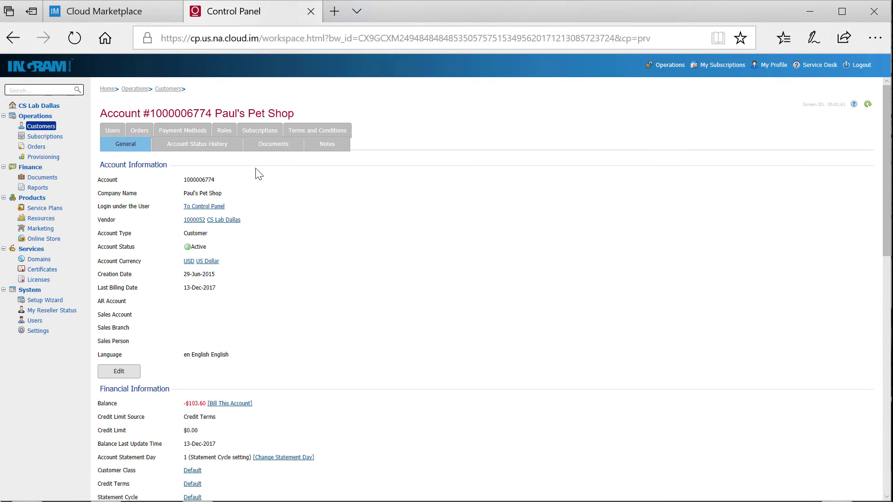
left_click(260, 132)
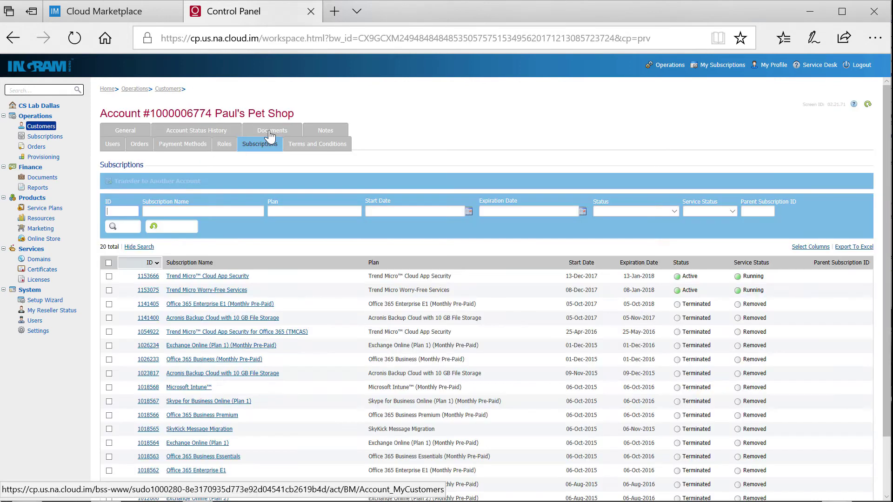
left_click(243, 278)
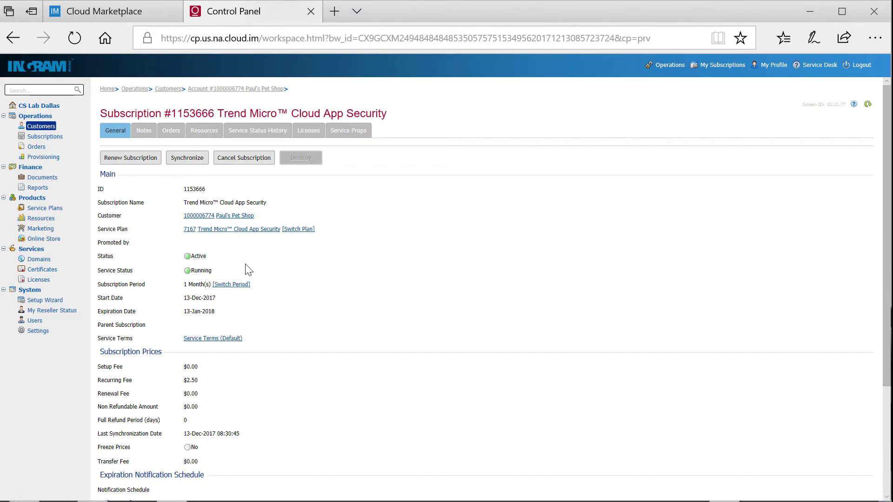
left_click(37, 331)
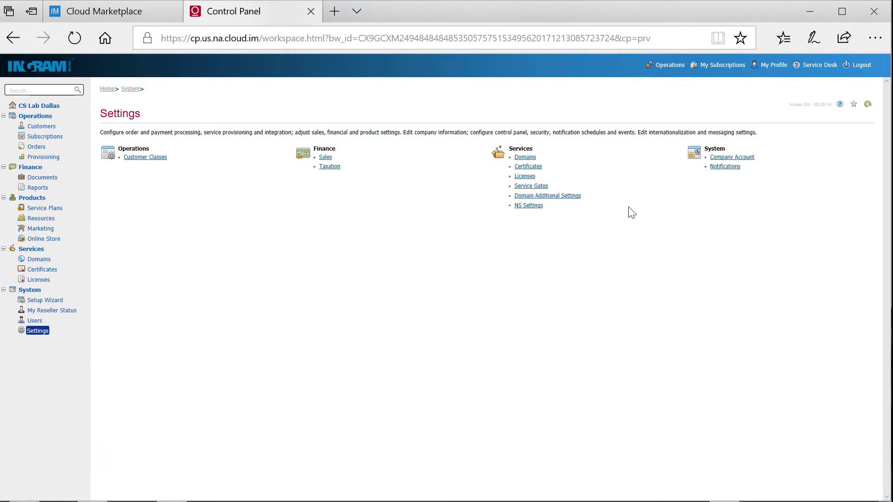
Browse the Notification Templates under Settings, then return to the Customers list filtered to Paul's Pet Shop.
left_click(714, 167)
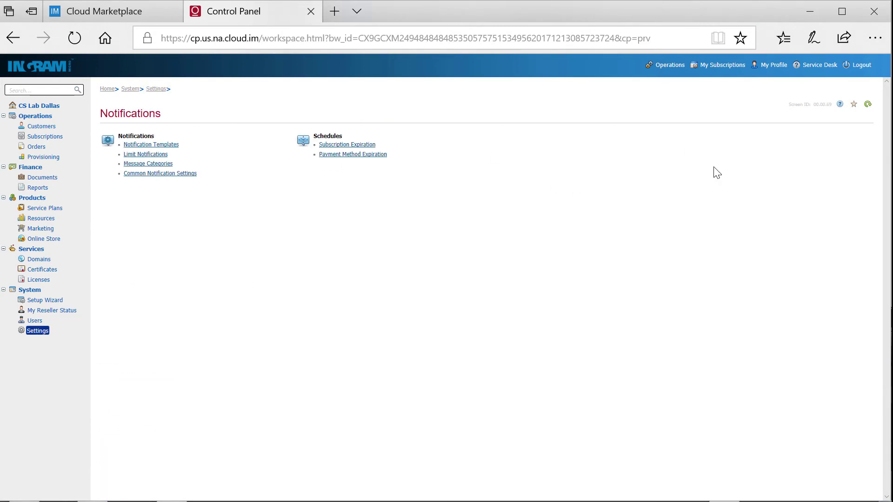
left_click(176, 146)
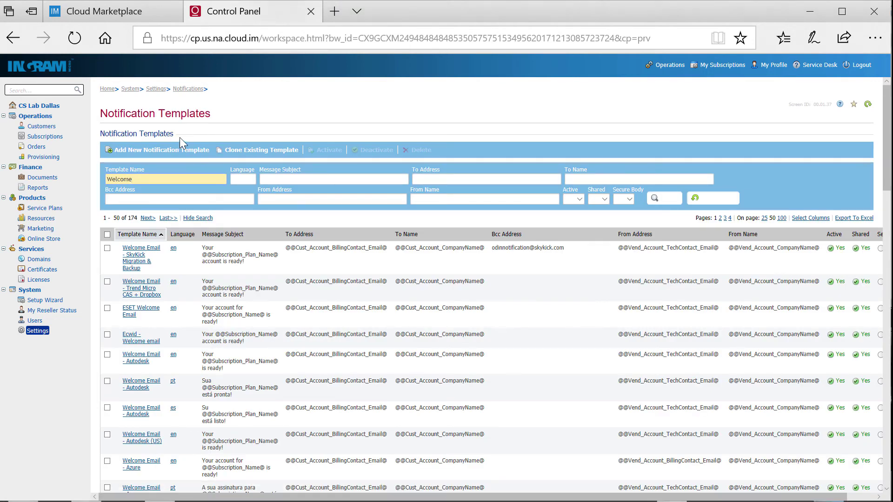
left_click(53, 128)
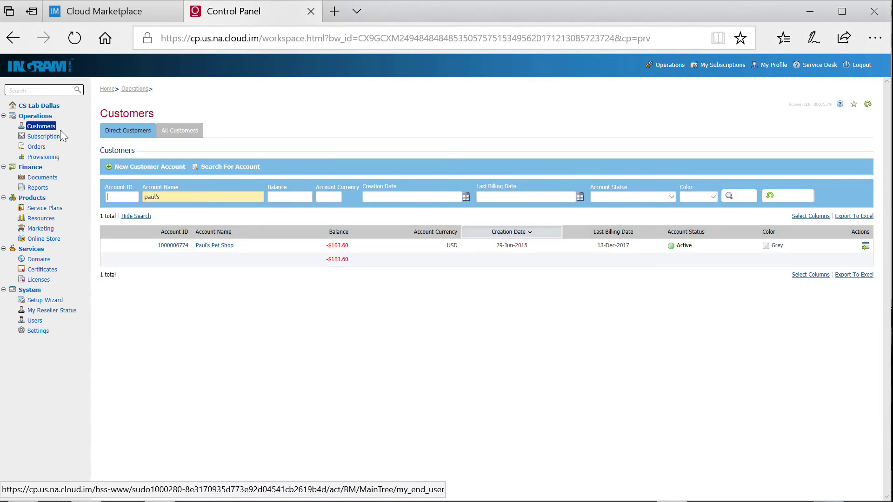
Log into Paul's Pet Shop's control panel and open the Trend Micro Cloud App Security page with 2 licenses.
left_click(220, 246)
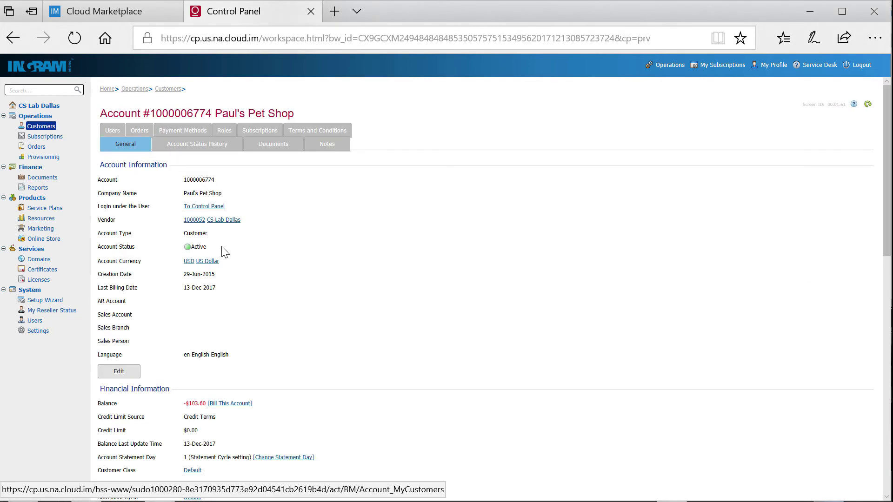
left_click(201, 208)
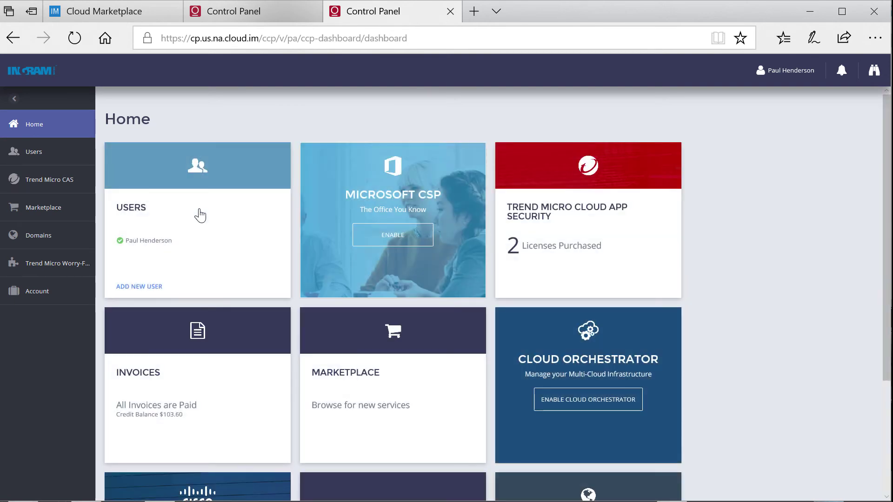
left_click(628, 231)
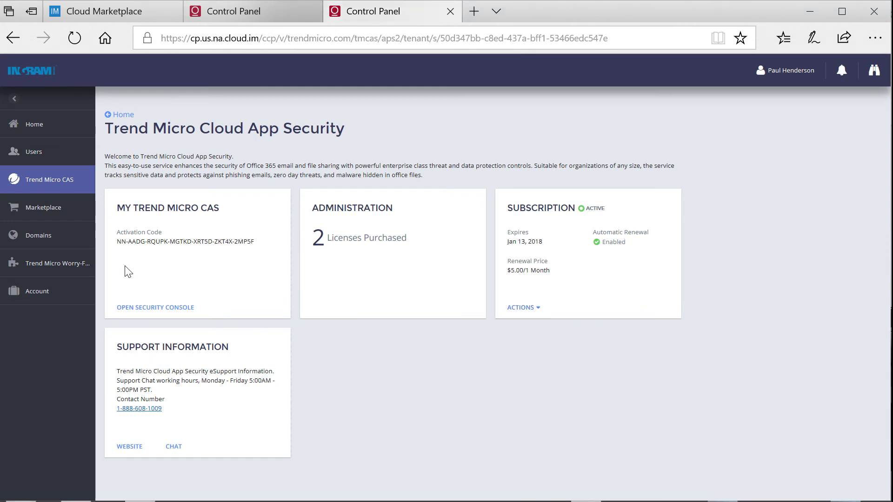
Check the account's orders, Subscriptions, Account Profile and Action Log, then open the Marketplace.
left_click(46, 292)
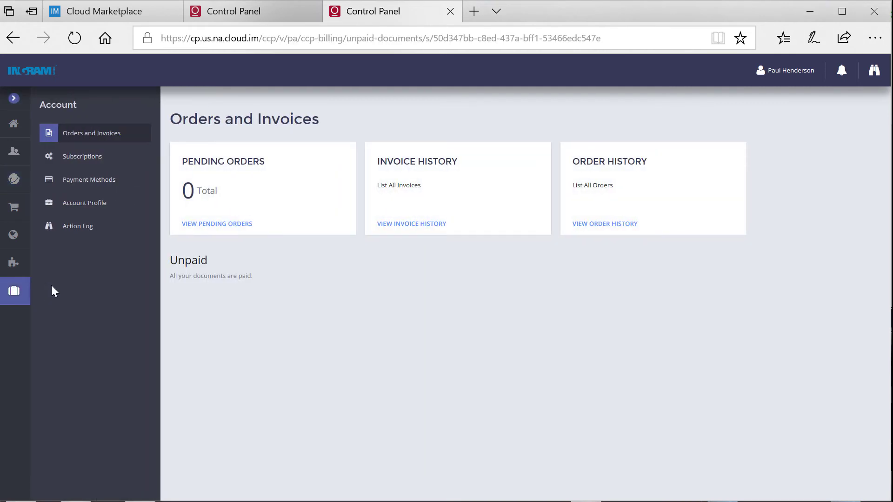
left_click(98, 167)
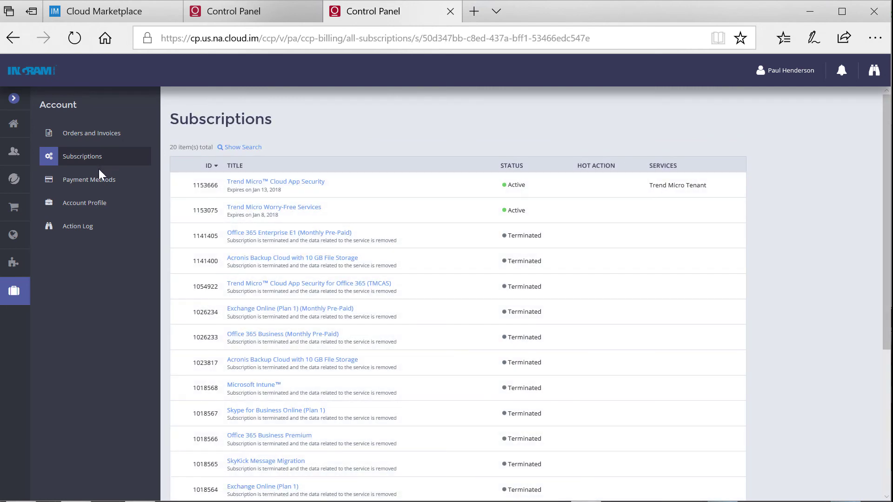
left_click(100, 204)
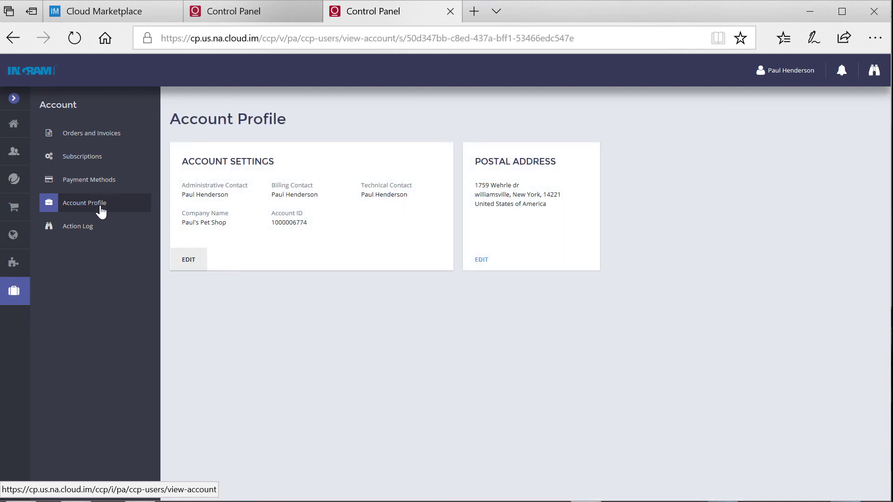
left_click(89, 236)
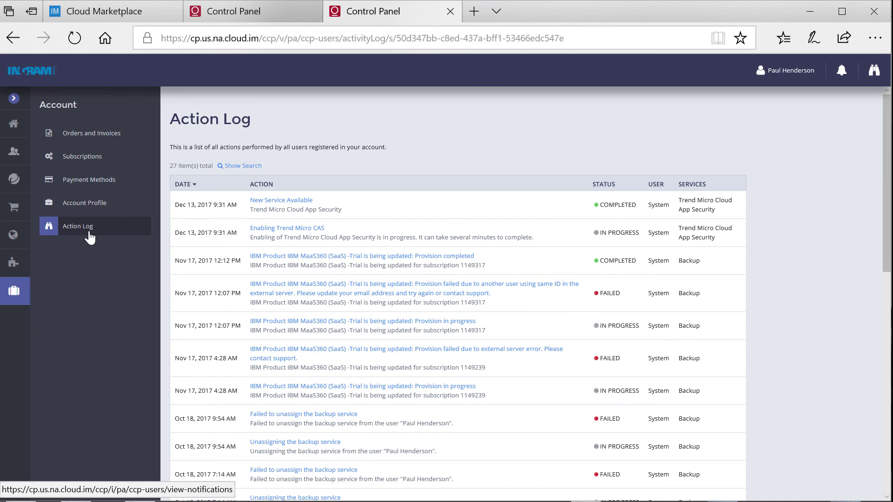
left_click(7, 209)
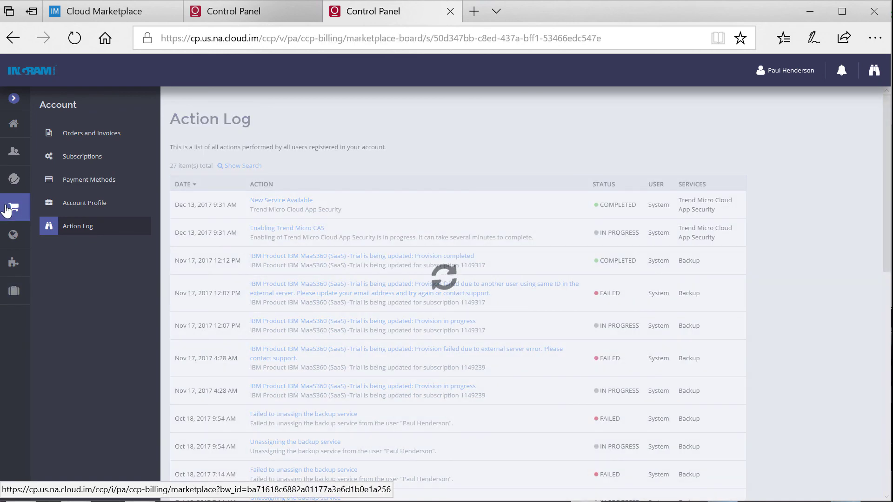